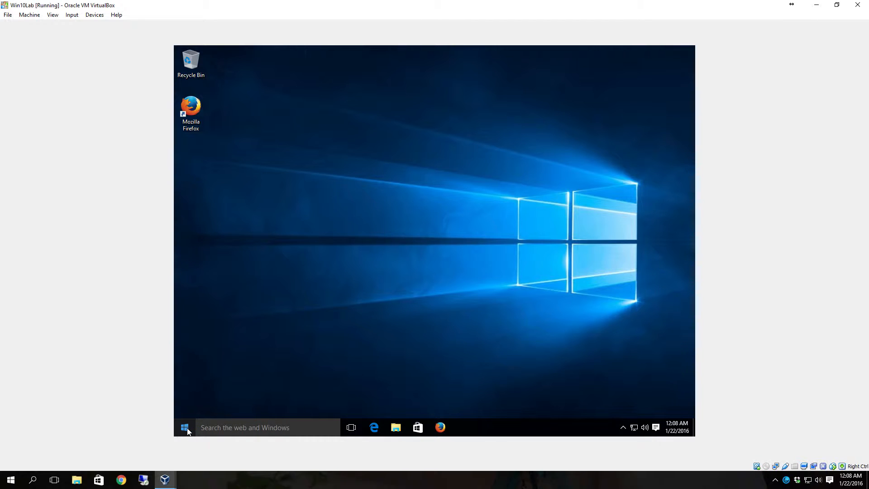
Open Disk Management in Computer Management and initialize Disk 1 and Disk 2 with the MBR partition style.
right_click(187, 430)
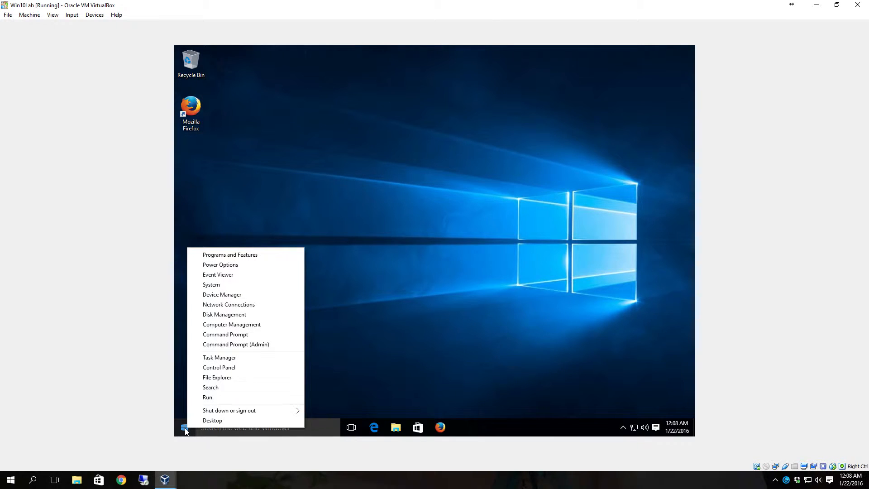
left_click(242, 325)
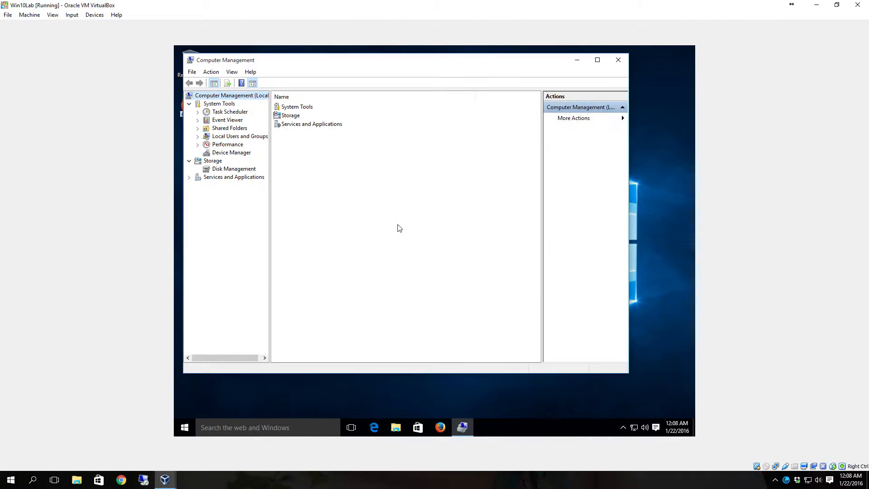
left_click(233, 170)
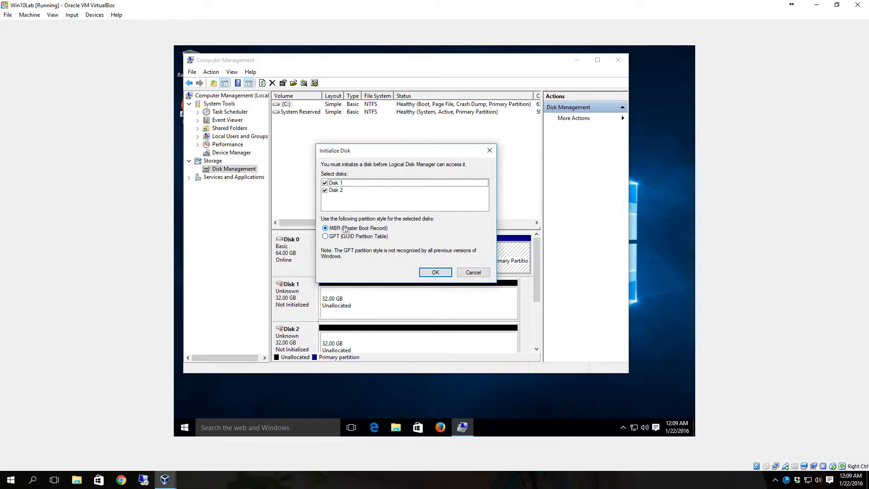
left_click(433, 274)
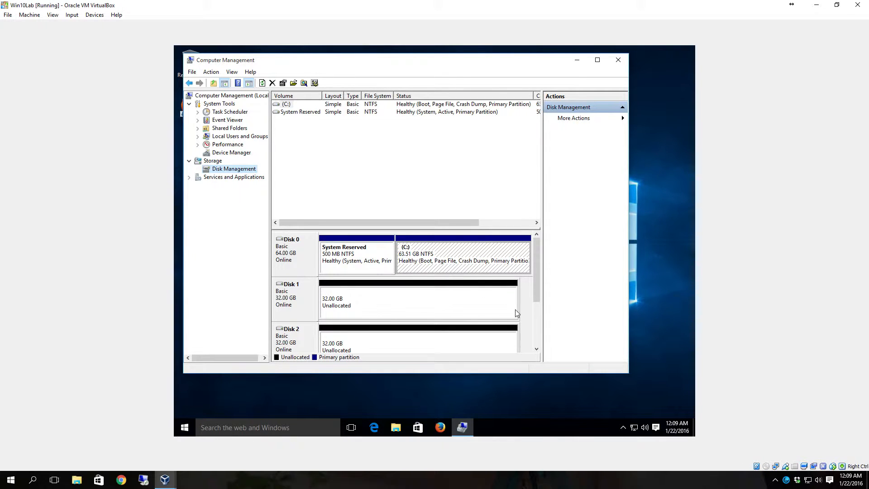
Examine the disk layout and the volume and conversion options offered for Disk 0.
left_click(537, 286)
mouse_move(537, 284)
left_mouse_down()
mouse_move(540, 324)
mouse_move(538, 282)
left_mouse_up()
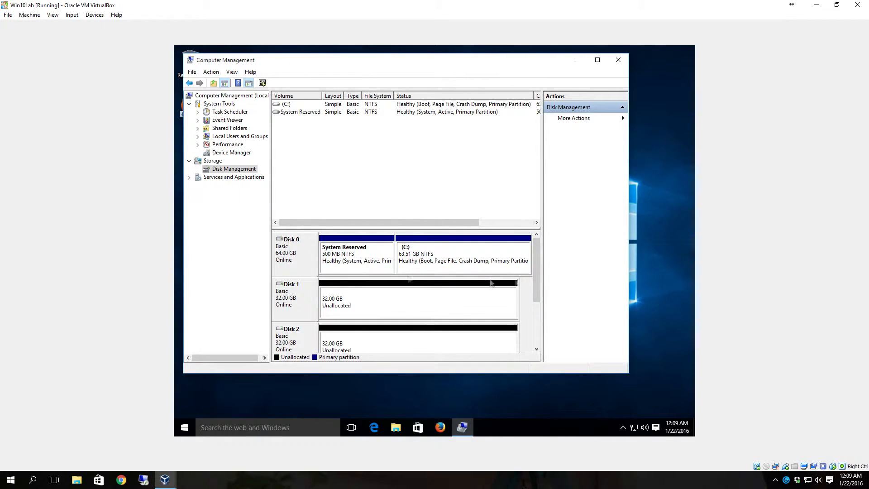
mouse_move(538, 271)
left_mouse_down()
mouse_move(536, 314)
mouse_move(523, 268)
left_mouse_up()
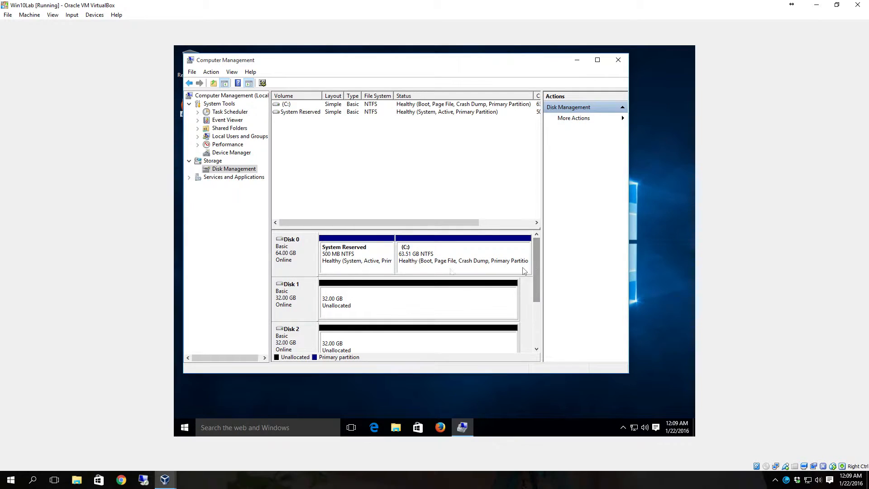
right_click(286, 253)
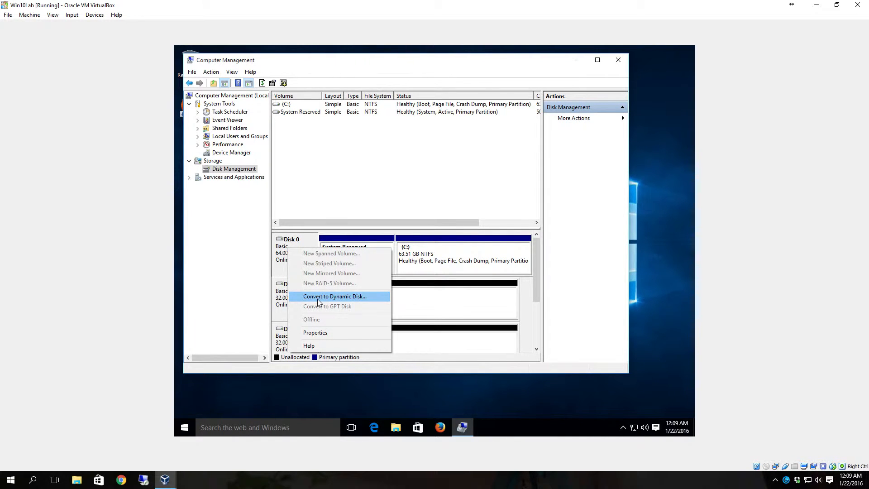
left_click(524, 307)
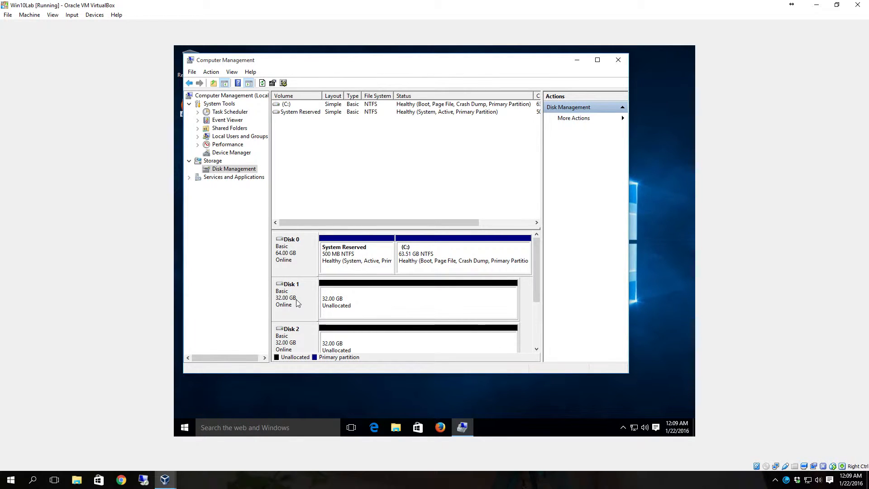
Examine the volume types and conversion options offered for Disk 1 and its unallocated space.
right_click(287, 289)
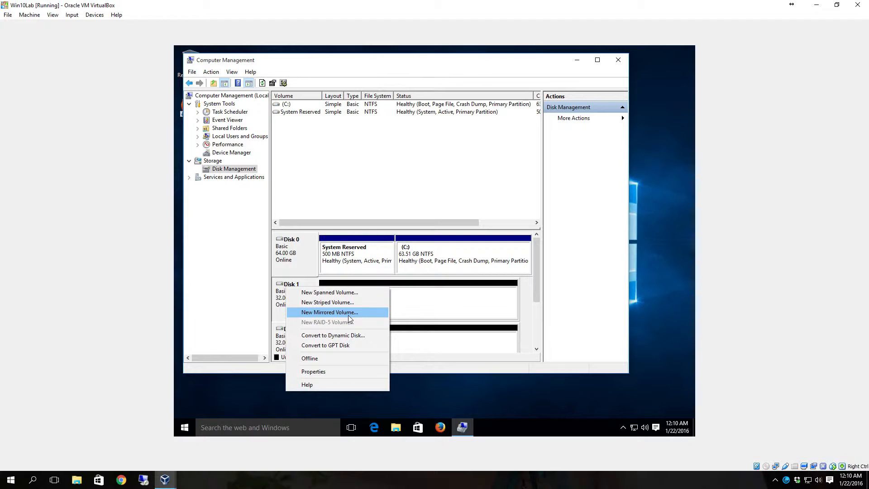
left_click(517, 303)
left_click(442, 304)
left_click(428, 343)
left_click(435, 312)
left_click(427, 344)
left_click(417, 314)
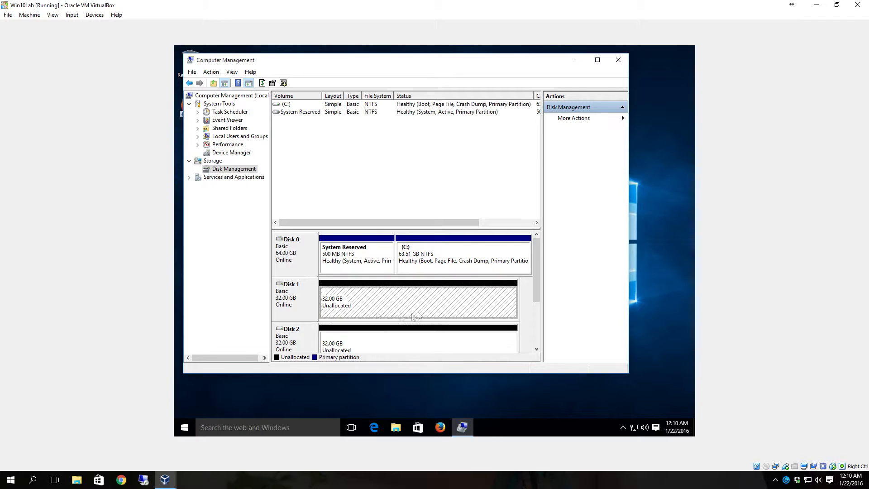
right_click(295, 298)
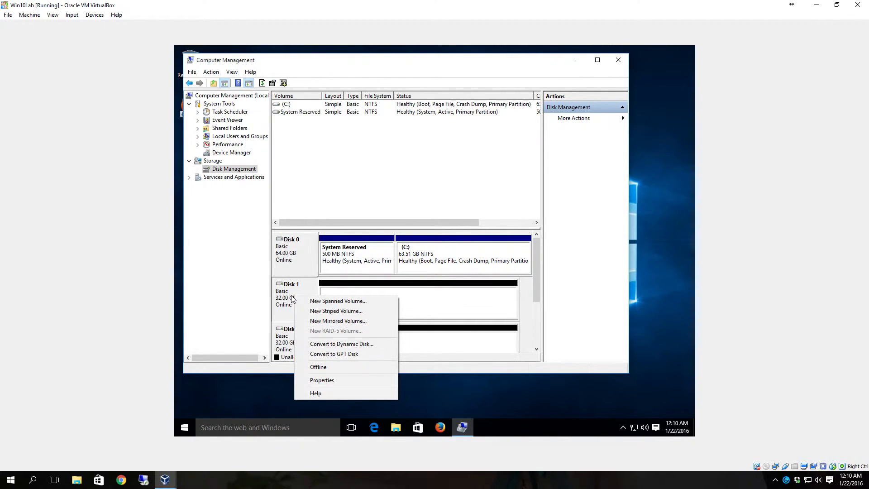
left_click(529, 302)
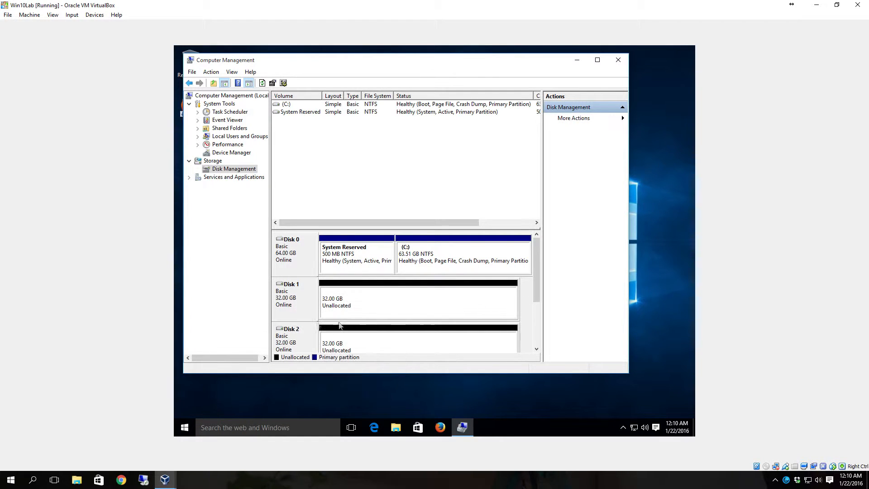
right_click(287, 301)
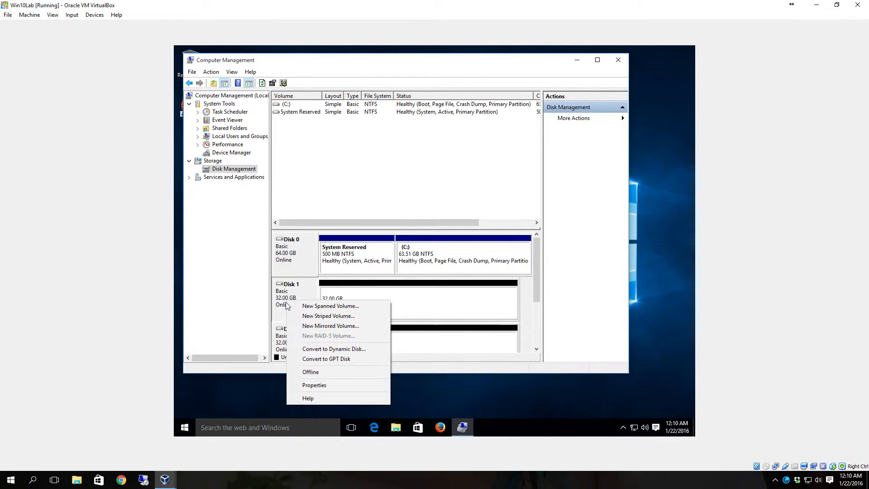
left_click(534, 297)
mouse_move(534, 297)
left_mouse_down()
mouse_move(537, 333)
mouse_move(536, 289)
left_mouse_up()
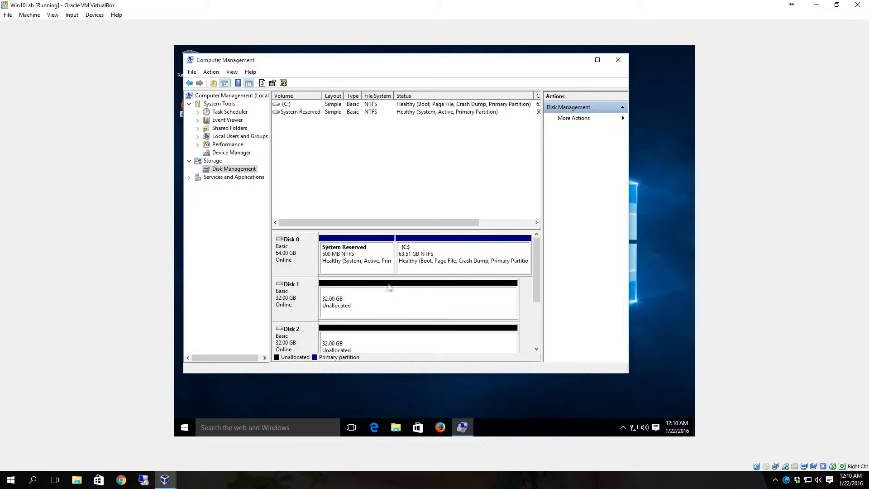
right_click(402, 289)
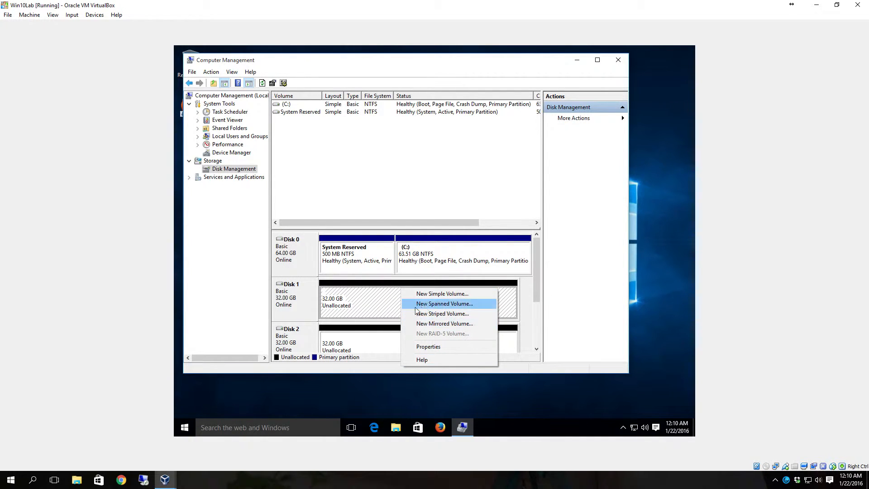
left_click(538, 287)
mouse_move(538, 281)
left_mouse_down()
mouse_move(533, 341)
mouse_move(551, 274)
mouse_move(542, 333)
mouse_move(540, 288)
left_mouse_up()
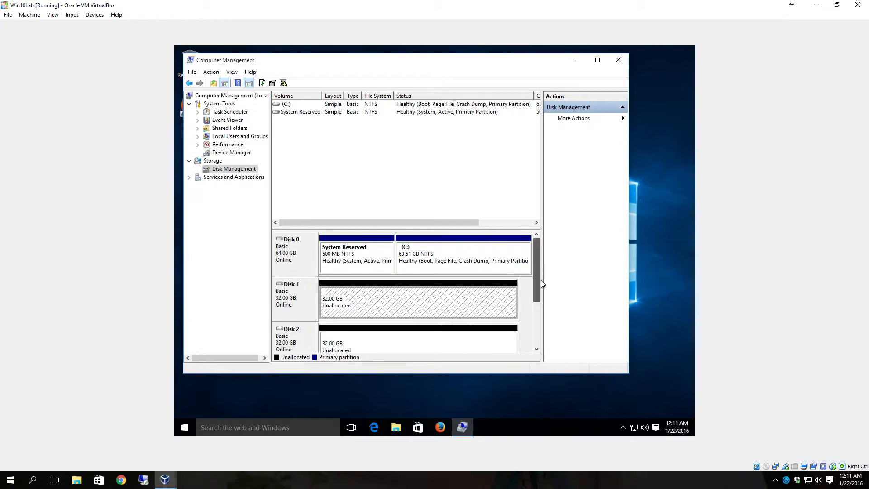
Create a full-size simple volume on Disk 1 with drive letter E, quick-formatted as NTFS and labelled "Storage".
left_click_drag(538, 261, 535, 286)
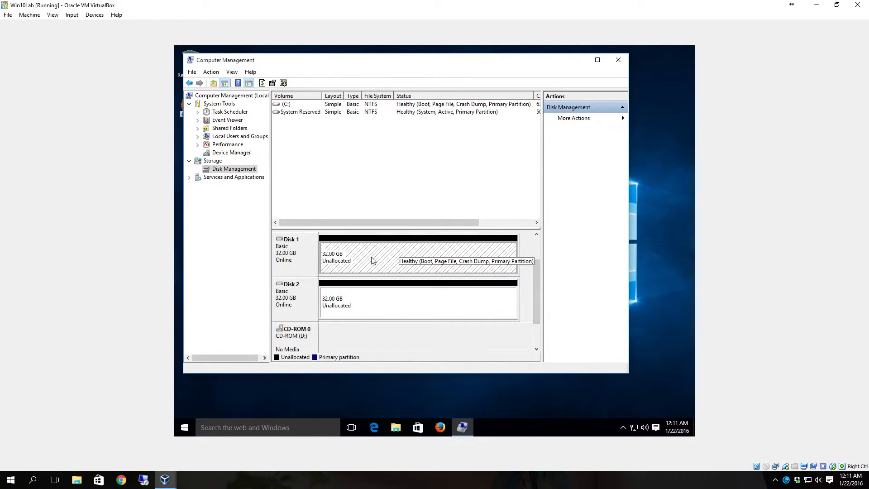
right_click(372, 259)
left_click(413, 263)
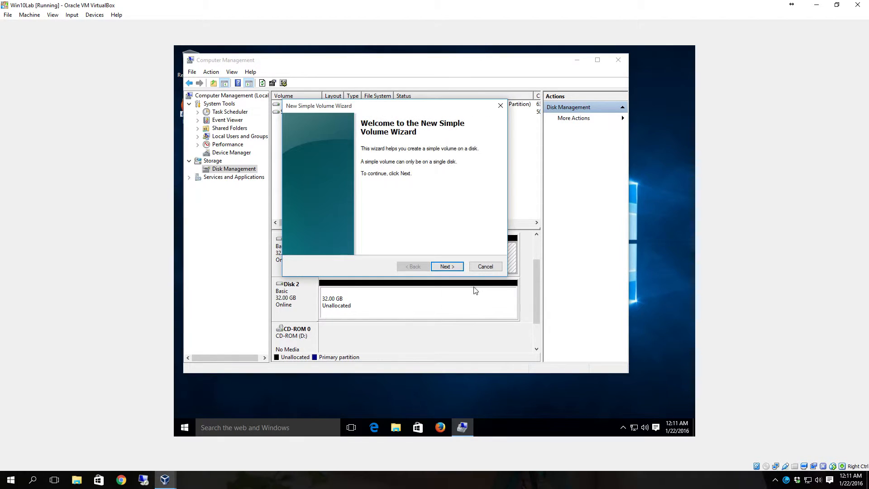
left_click(449, 268)
left_click(440, 269)
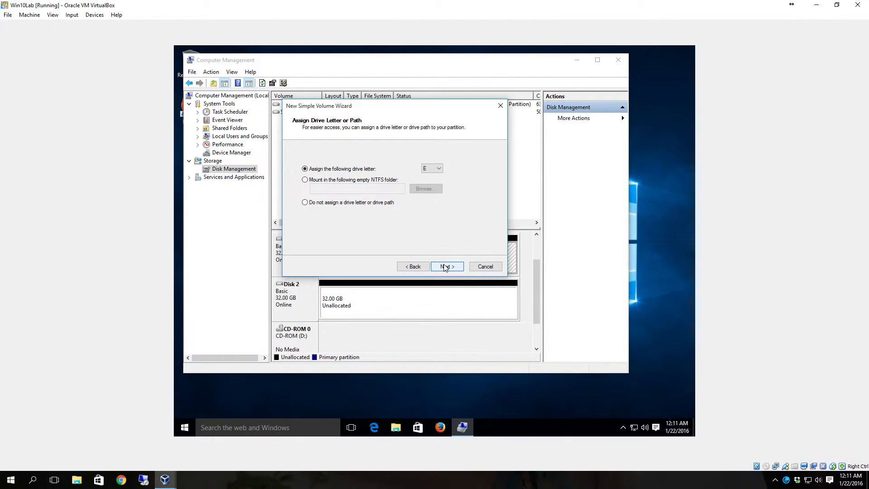
left_click(446, 268)
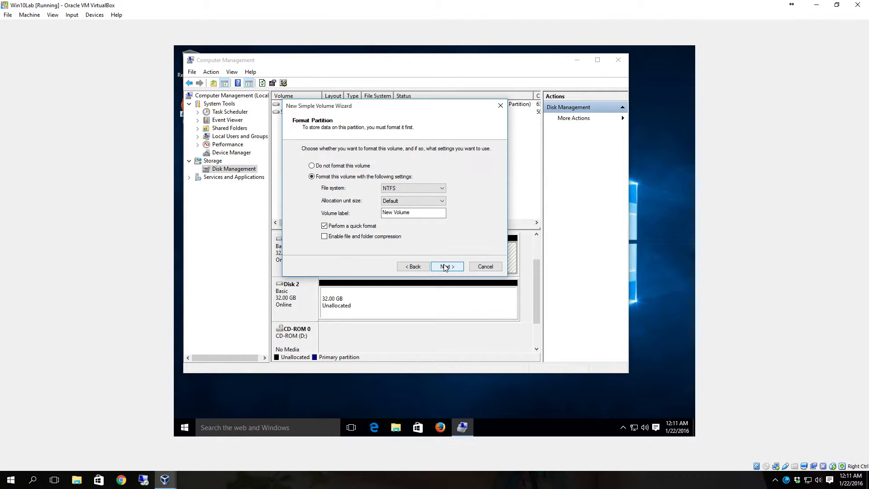
left_click_drag(422, 213, 281, 213)
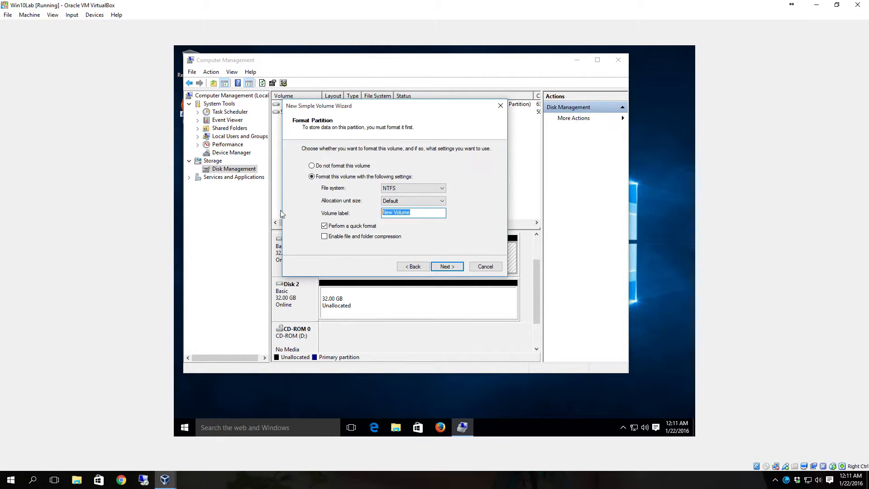
type("Storage")
left_click(450, 268)
left_click(448, 268)
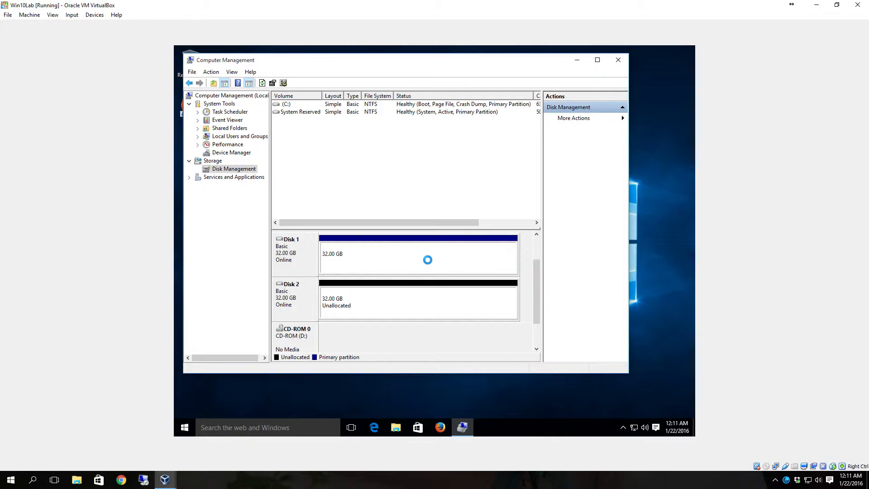
Begin a new simple volume in Disk 2's unallocated space with a size of 32765 MB.
left_click(405, 309)
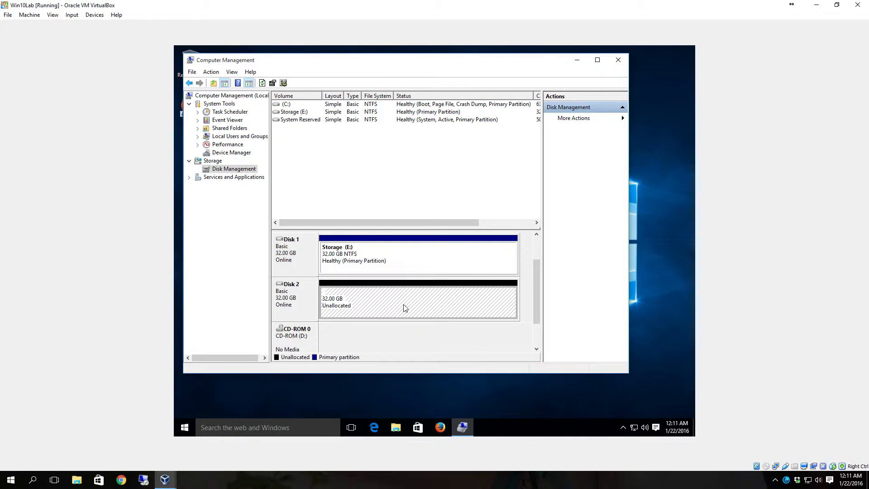
right_click(404, 308)
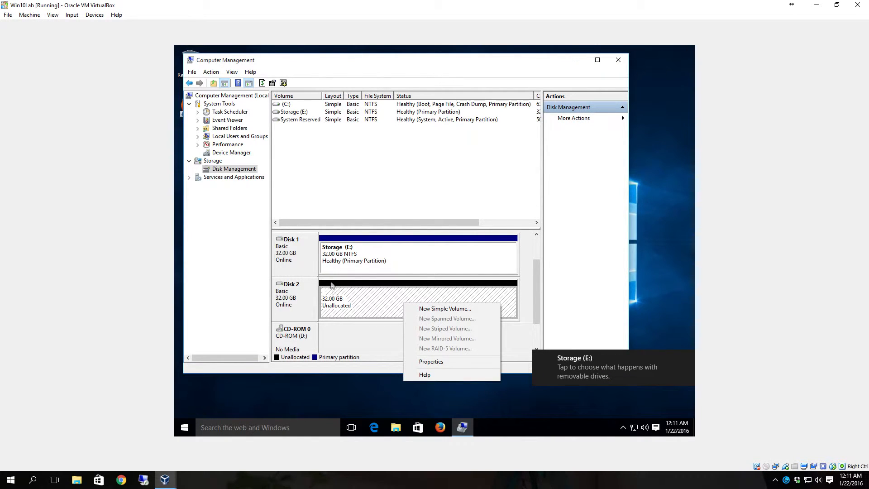
left_click(471, 310)
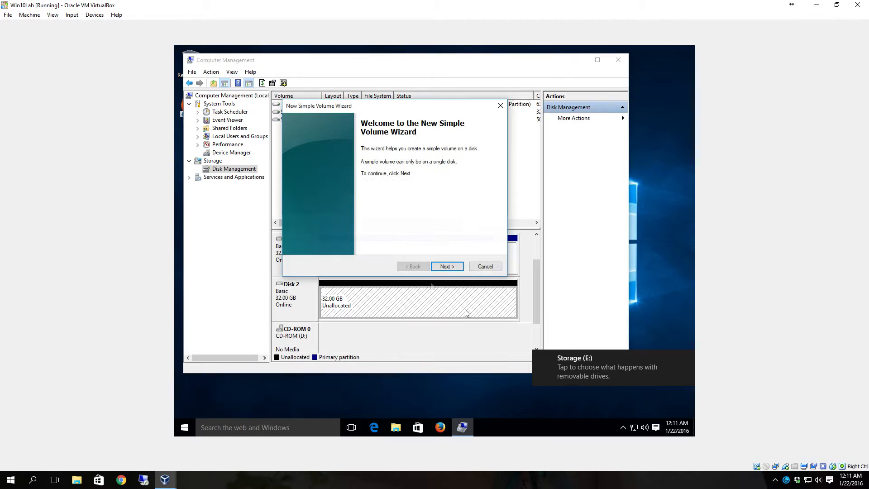
left_click(450, 266)
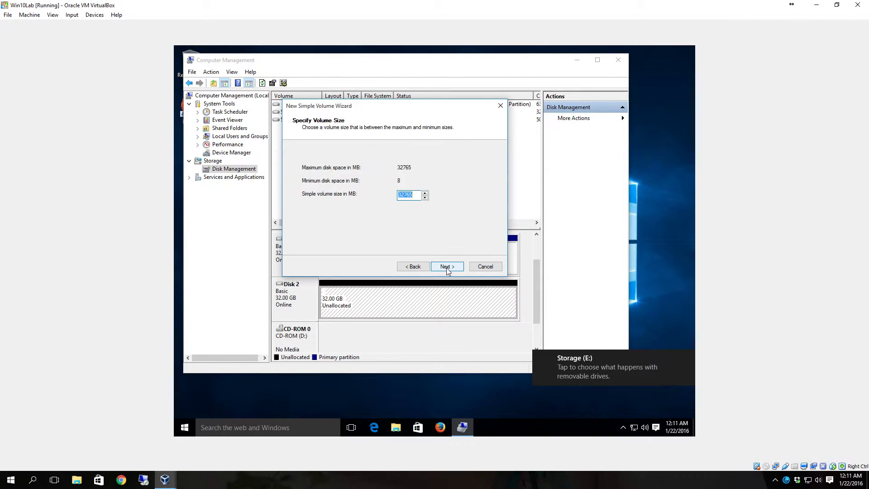
left_click(446, 268)
left_click(425, 268)
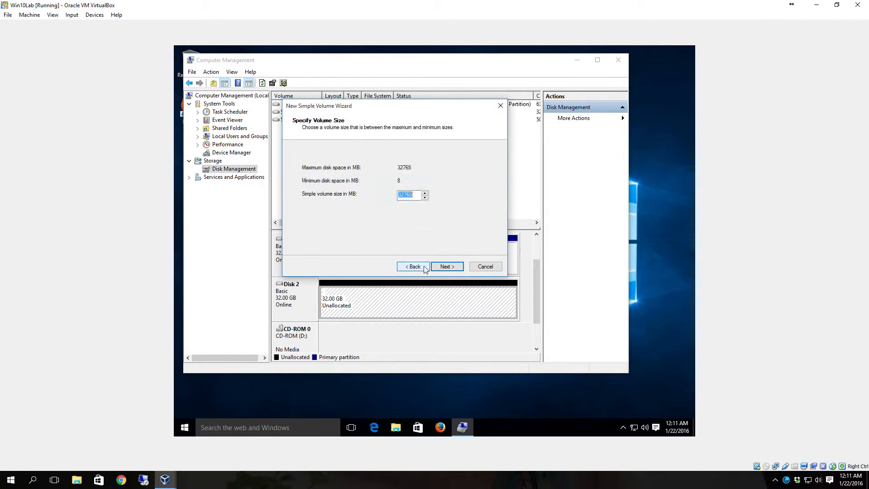
left_click(426, 268)
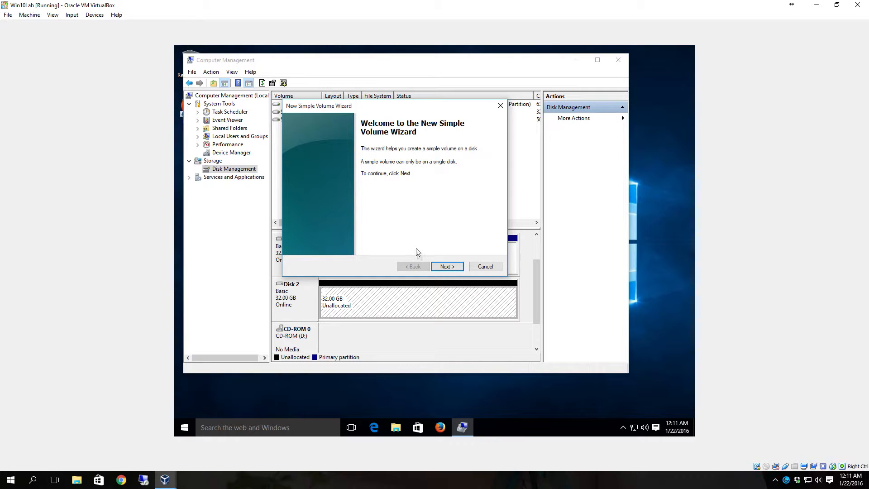
left_click(447, 267)
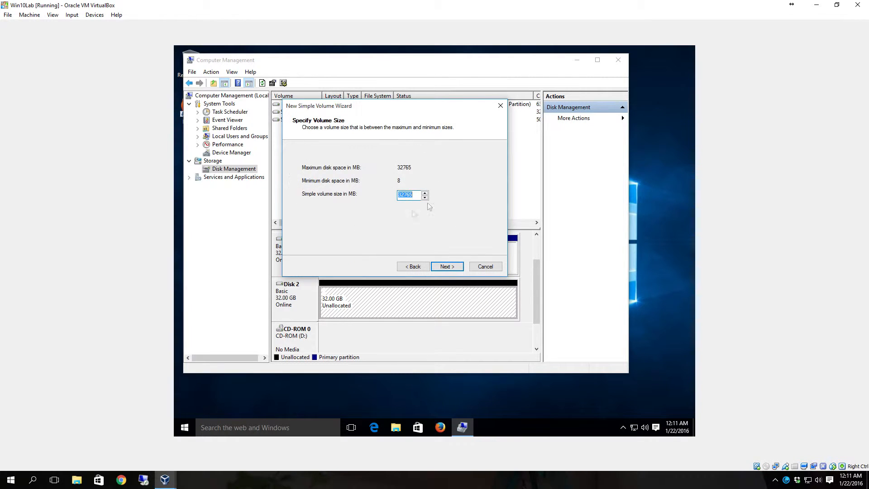
left_click(448, 268)
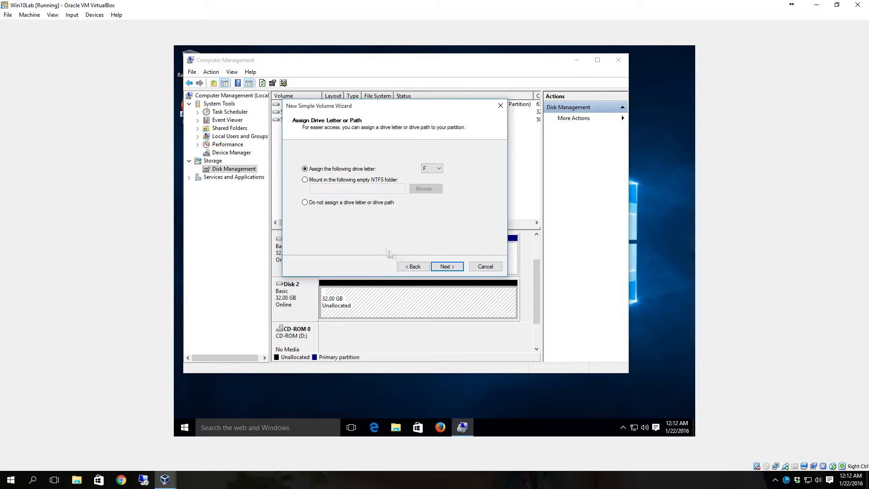
Assign drive letter F to the Disk 2 volume and quick-format it as NTFS with the label "Storage 2".
left_click(446, 267)
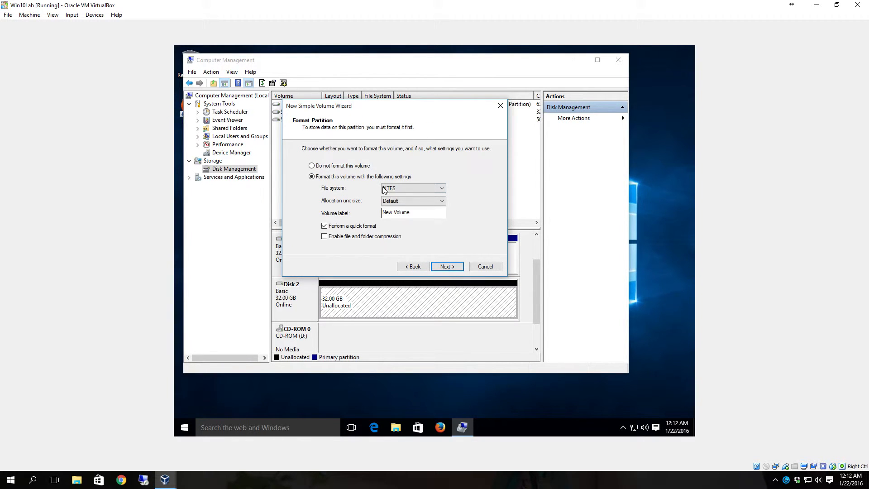
left_click_drag(424, 211, 291, 211)
type("Storage 2")
left_click(455, 267)
left_click(456, 267)
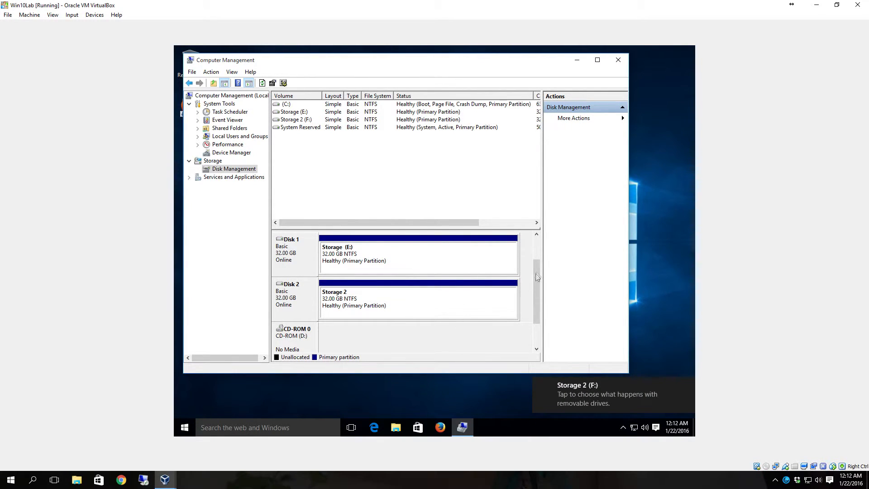
Examine the file systems offered for formatting the Storage (E:) volume on Disk 1, and cancel the format.
mouse_move(532, 288)
left_mouse_down()
mouse_move(536, 313)
mouse_move(539, 247)
mouse_move(535, 271)
left_mouse_up()
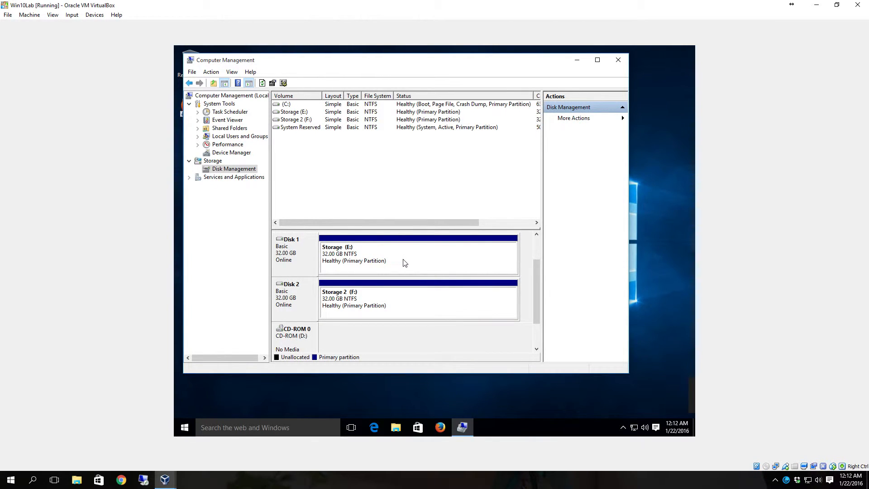
right_click(403, 260)
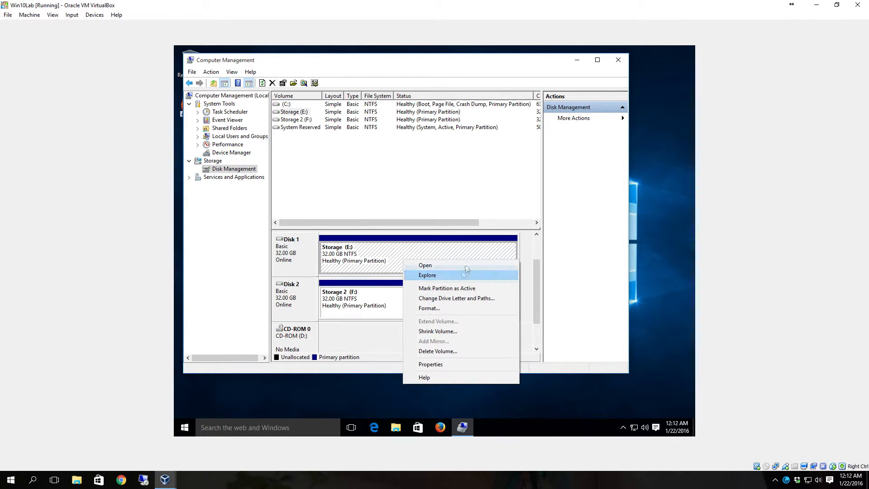
left_click(442, 309)
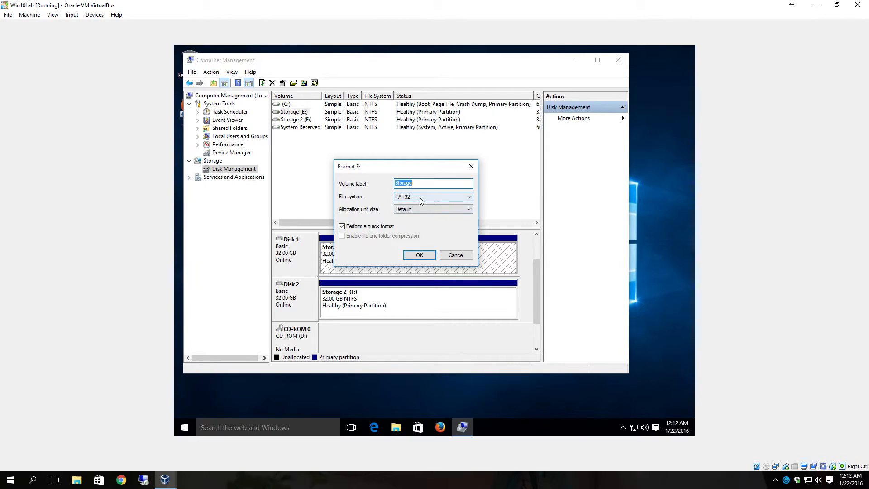
left_click(420, 197)
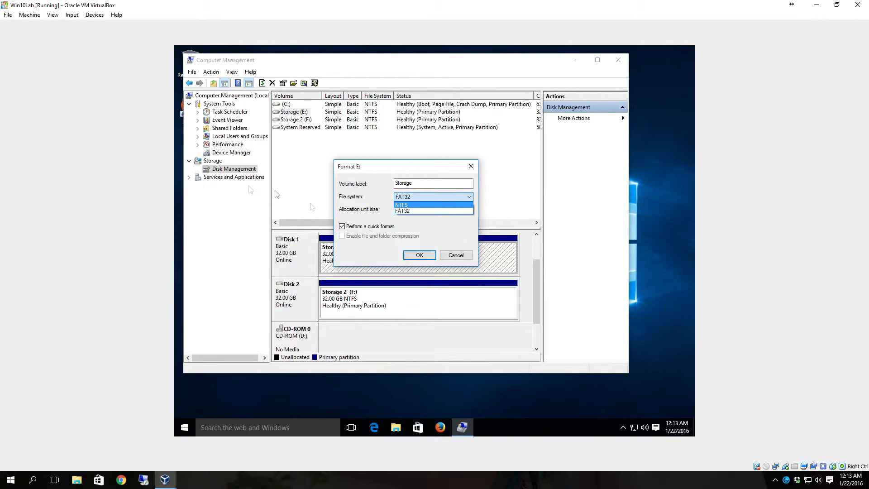
left_click(456, 256)
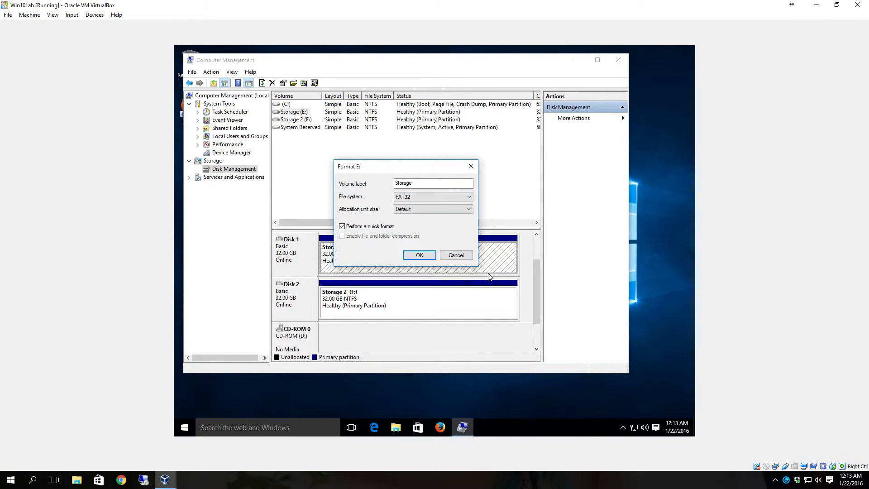
left_click(456, 254)
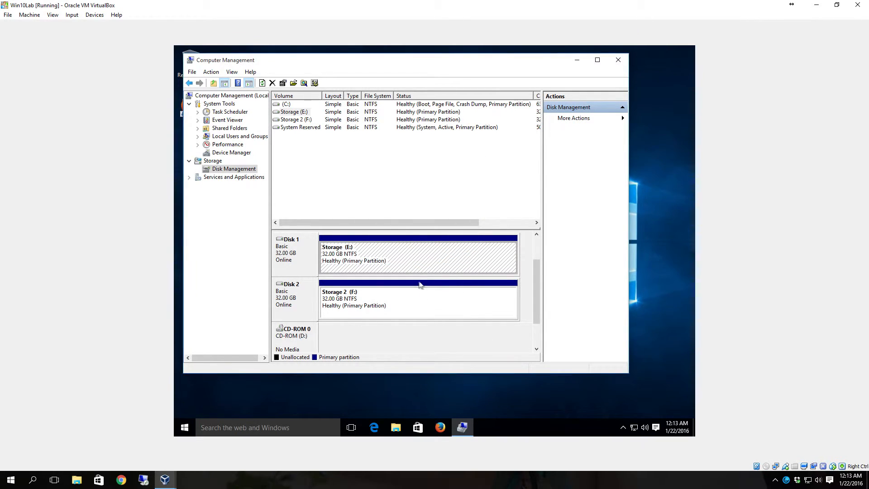
Delete the Storage (E:) volume on Disk 1 and the Storage 2 (F:) volume on Disk 2.
right_click(408, 263)
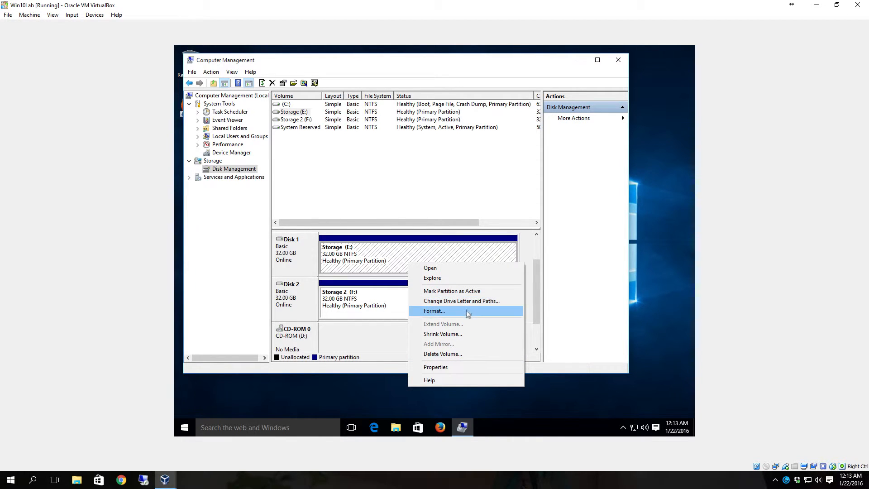
left_click(452, 354)
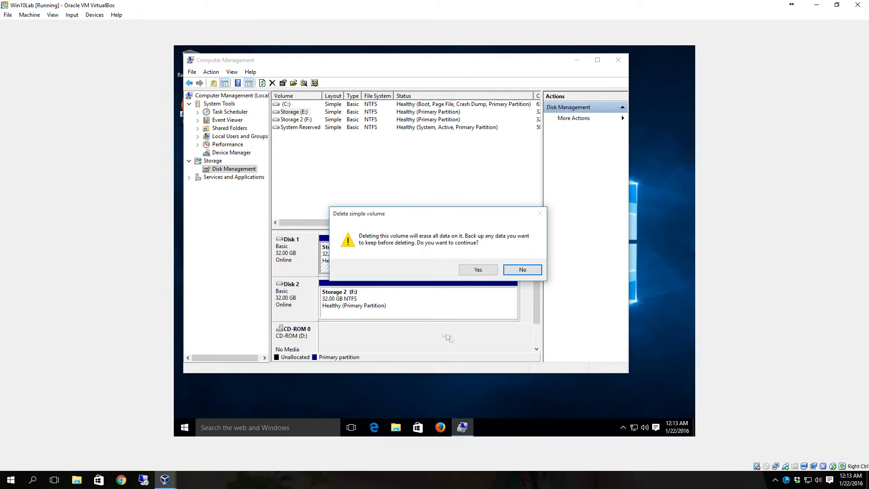
left_click(479, 270)
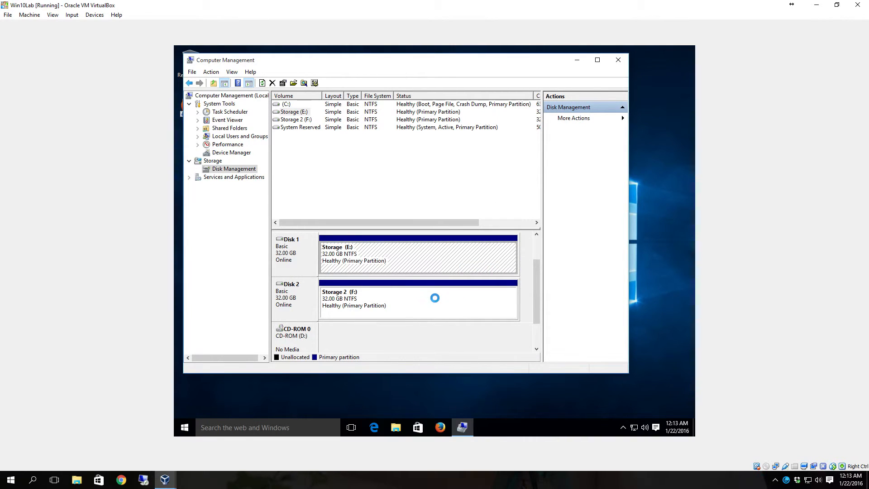
left_click(402, 307)
right_click(401, 305)
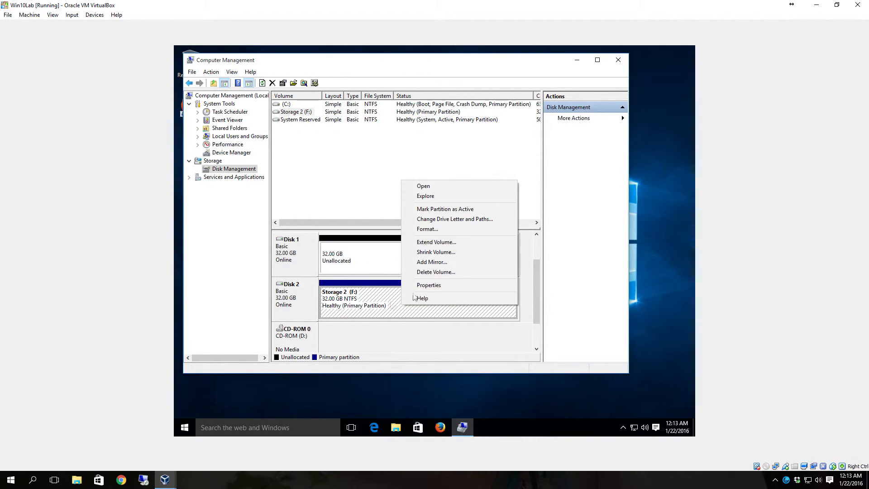
left_click(448, 272)
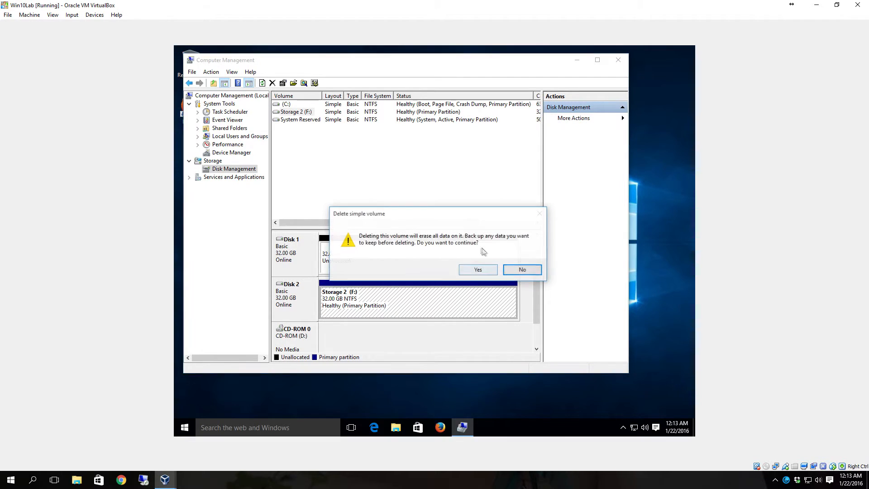
left_click(491, 270)
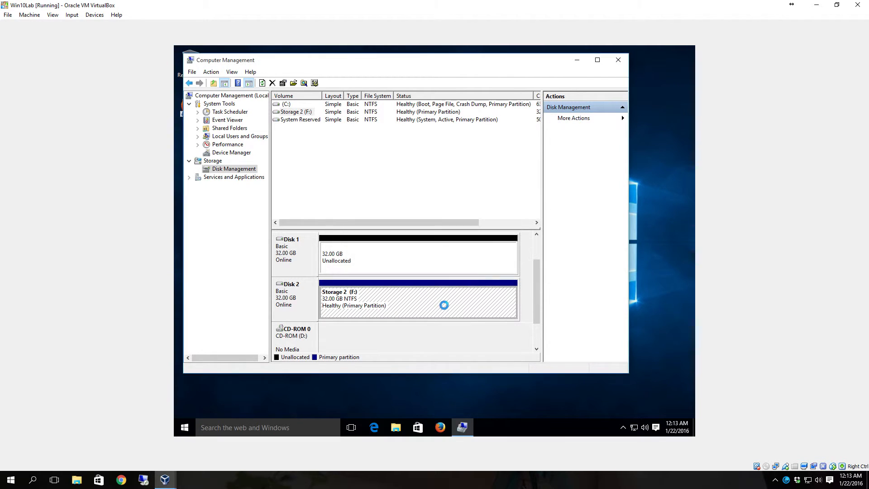
Begin a new mirrored volume from Disk 1's unallocated space, adding Disk 2 with 32765 MB used on each disk.
right_click(359, 266)
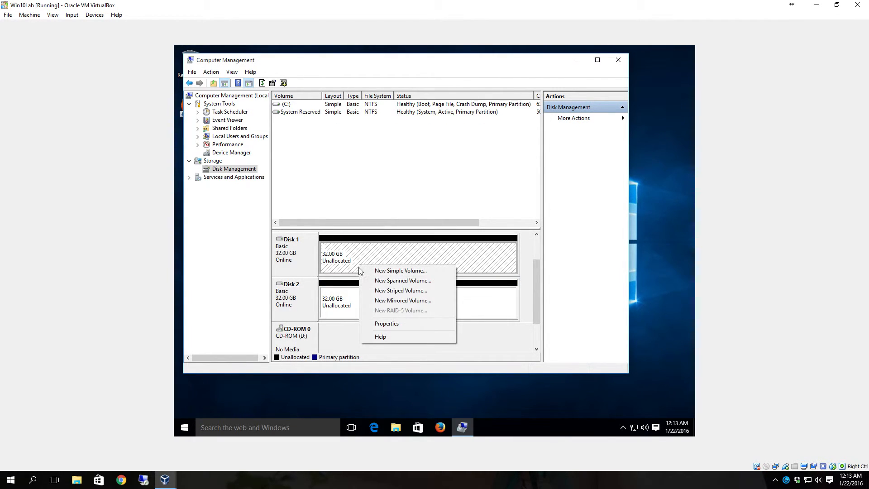
left_click(371, 300)
left_click(445, 274)
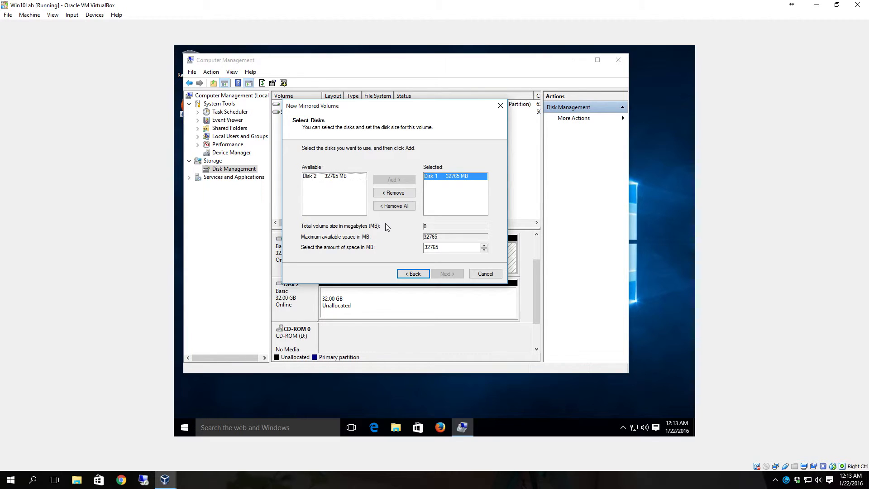
left_click(349, 181)
left_click(394, 180)
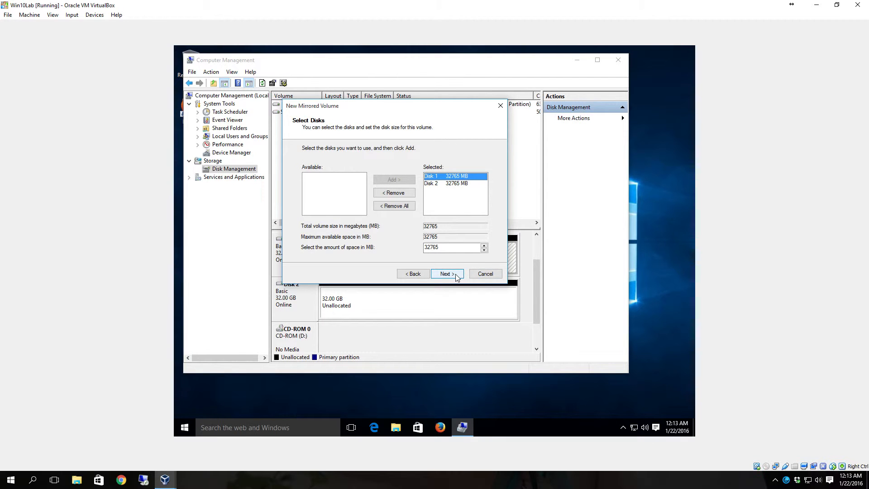
left_click(456, 277)
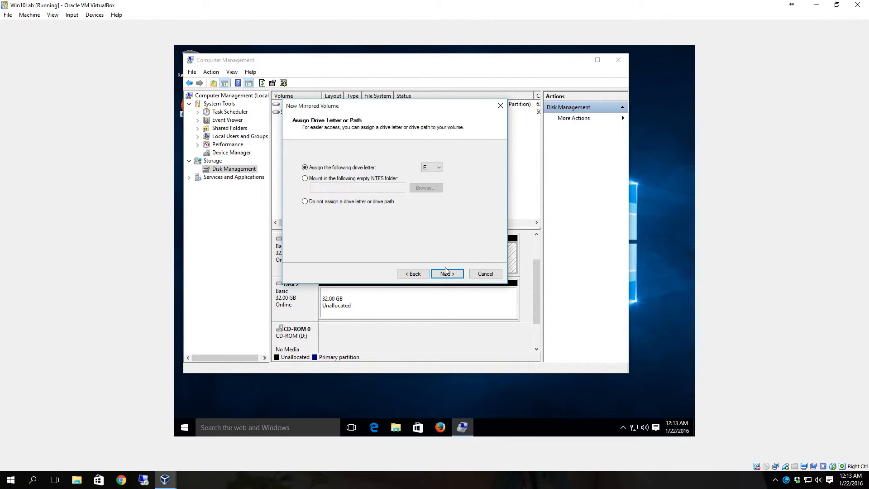
Assign drive letter E to the mirrored volume, format it as NTFS labelled "RStorage", and accept converting the disks to dynamic.
left_click(447, 274)
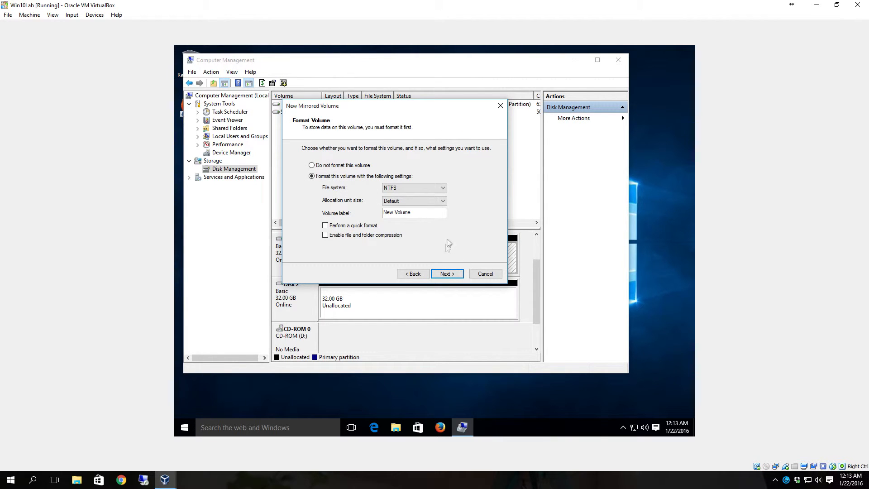
left_click_drag(412, 213, 383, 212)
type("Sor")
key("BackSpace")
key("BackSpace")
key("BackSpace")
type("RStorage")
left_click(458, 274)
left_click(460, 275)
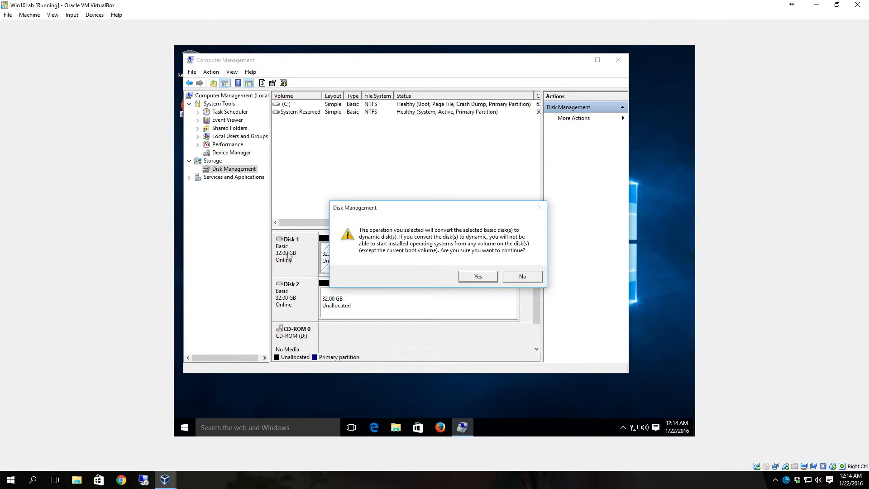
left_click(470, 278)
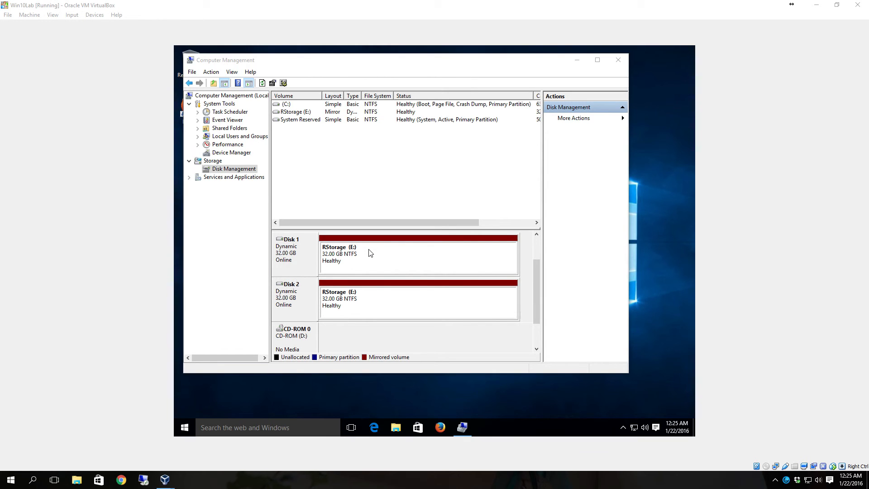
Break the mirrored RStorage (E:) volume spanning Disk 1 and Disk 2.
left_click(345, 252)
left_click(370, 294)
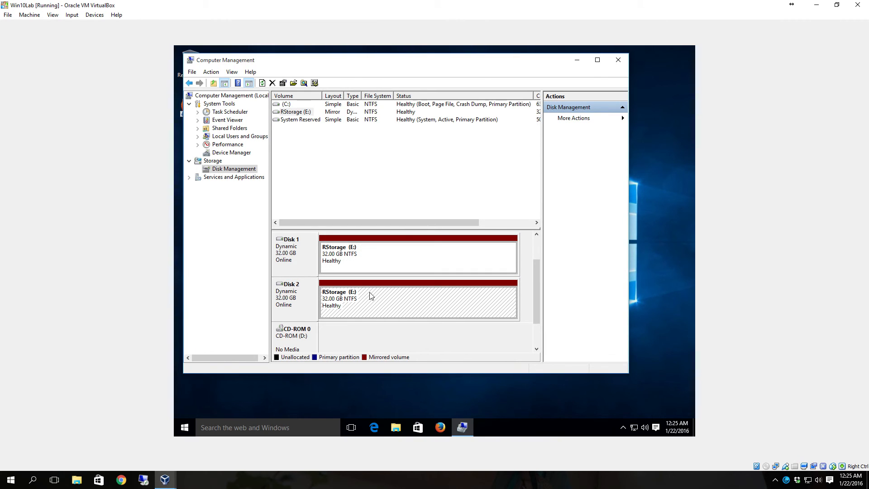
right_click(382, 258)
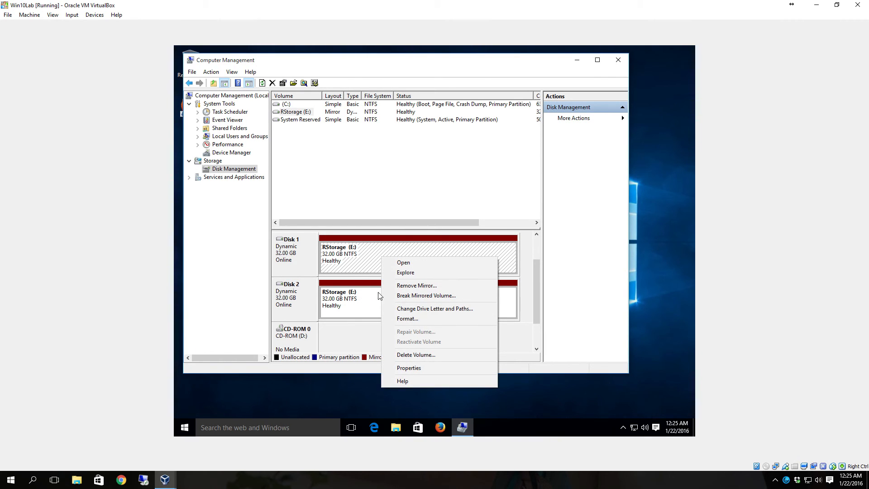
left_click(434, 295)
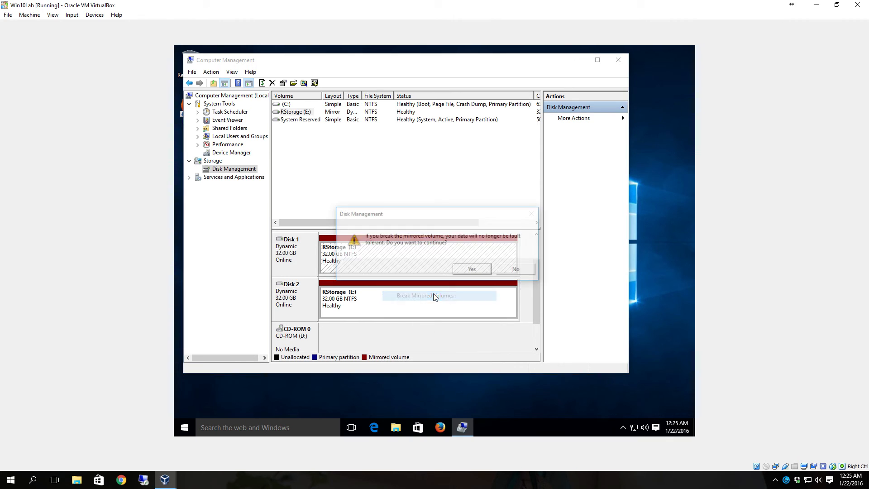
left_click(482, 268)
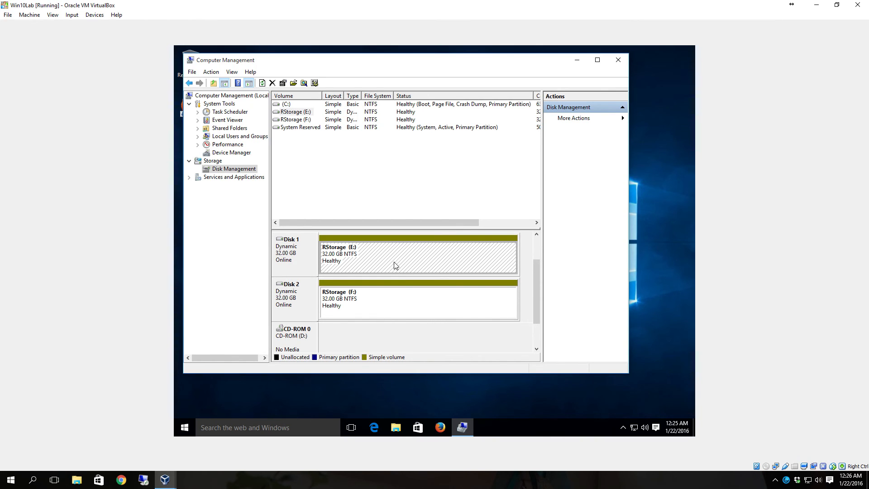
Delete the separate RStorage volumes, E: on Disk 1 and F: on Disk 2.
right_click(370, 267)
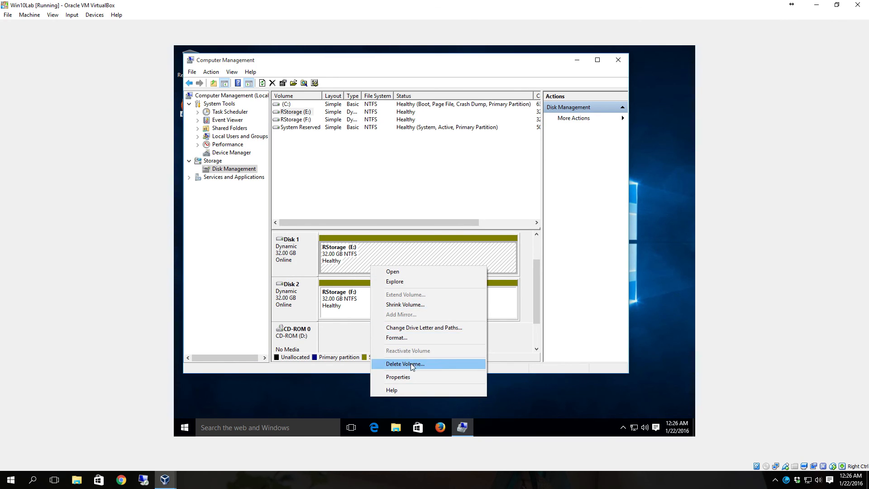
left_click(434, 364)
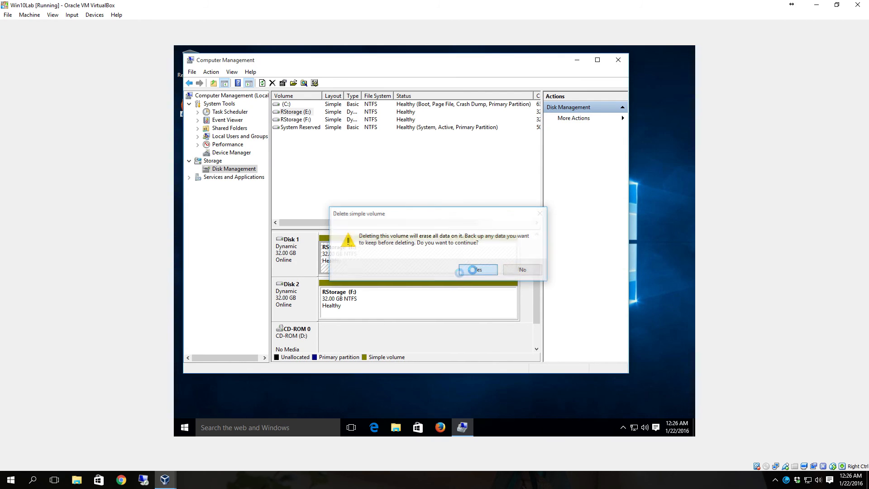
left_click(476, 268)
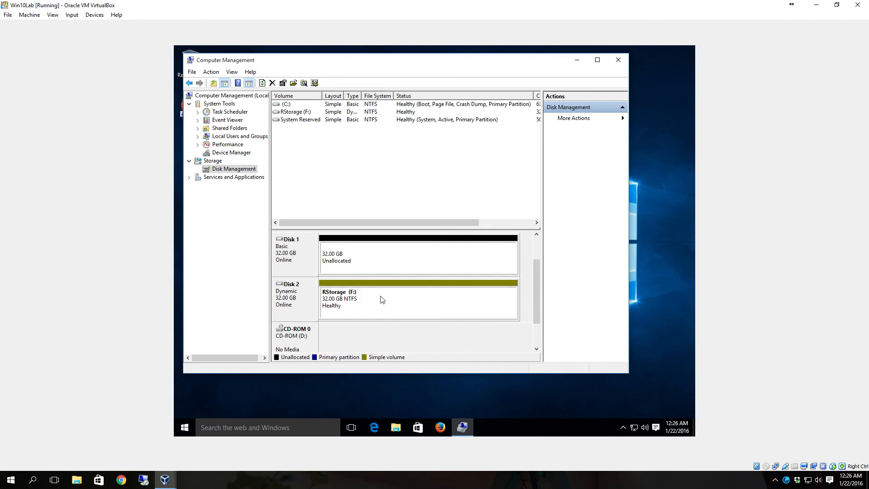
right_click(381, 295)
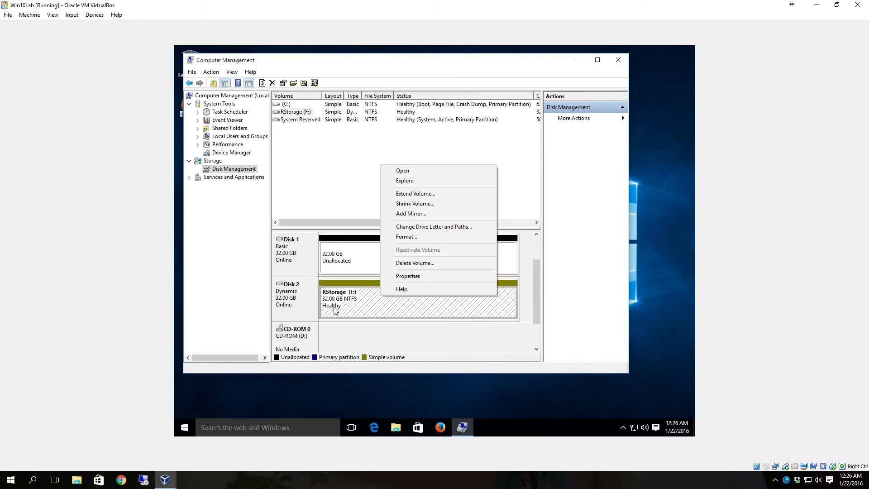
left_click(426, 264)
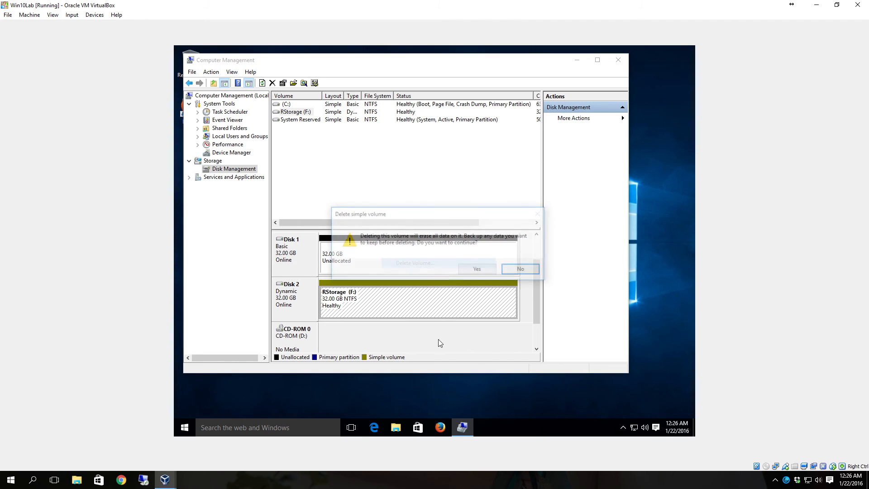
left_click(486, 274)
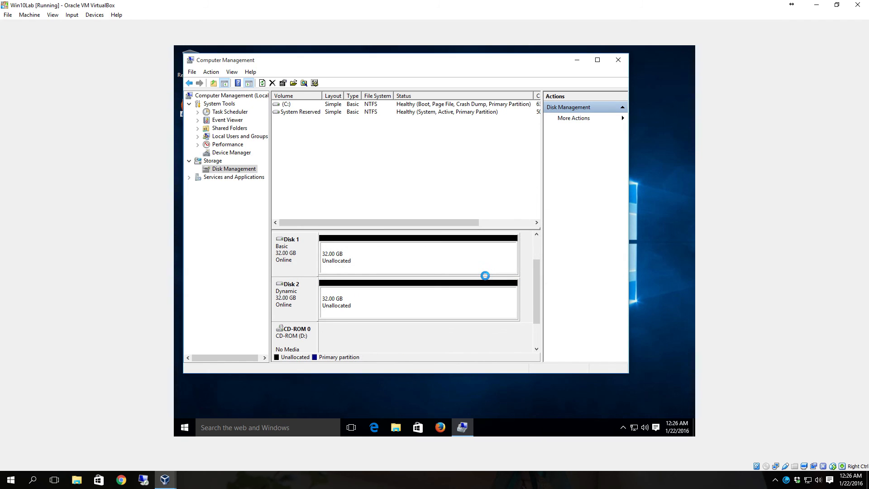